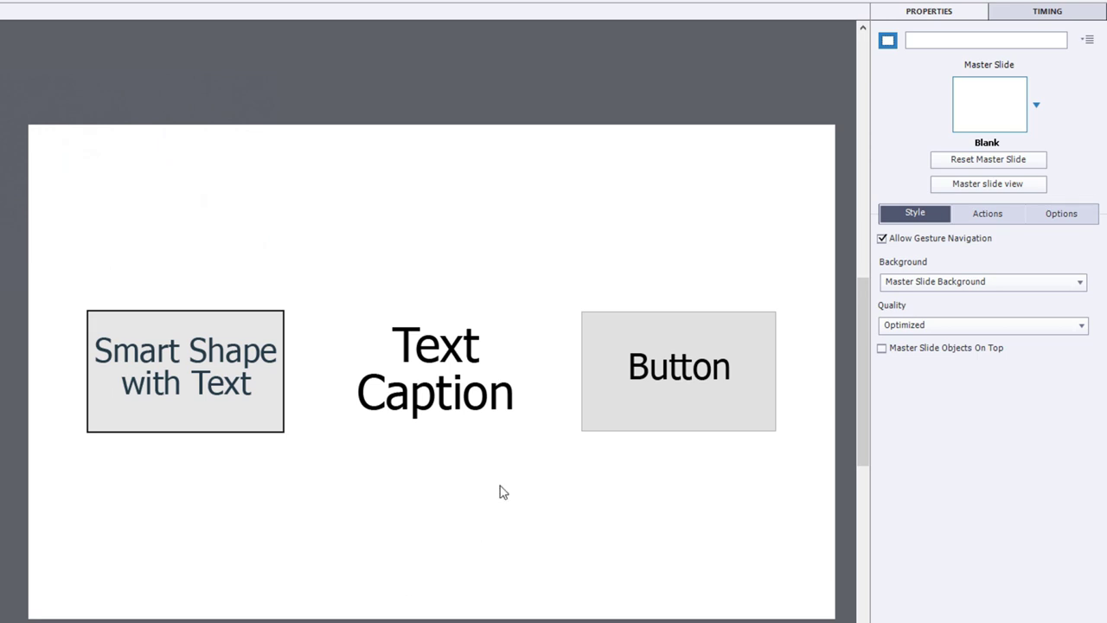
# Examine the properties of the smart shape, the text caption and the button in turn.
pyautogui.click(173, 374)
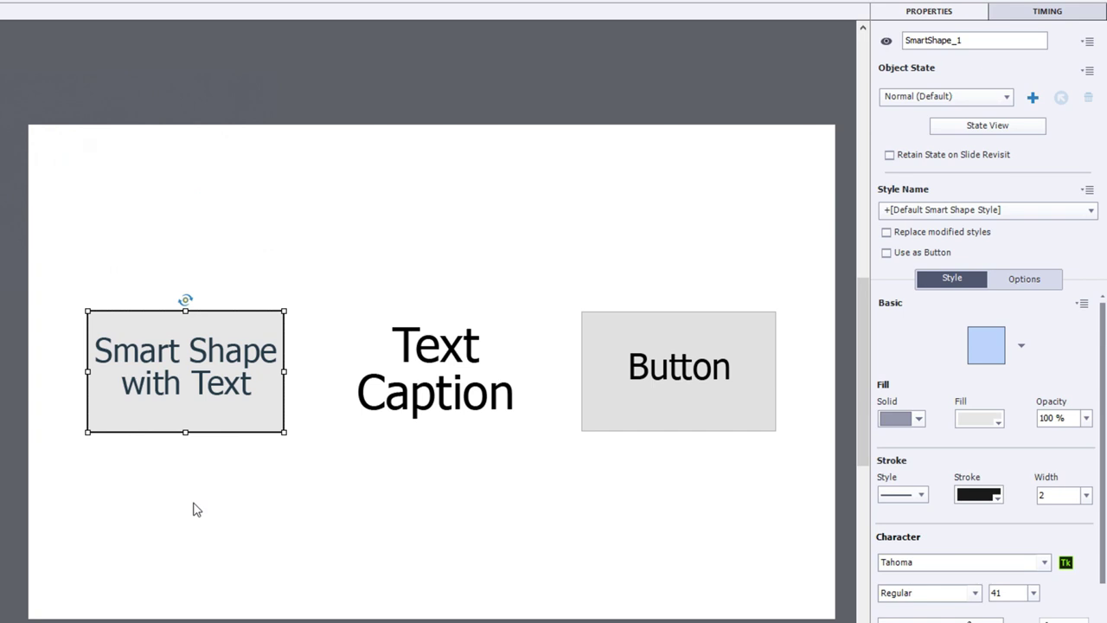
pyautogui.click(424, 417)
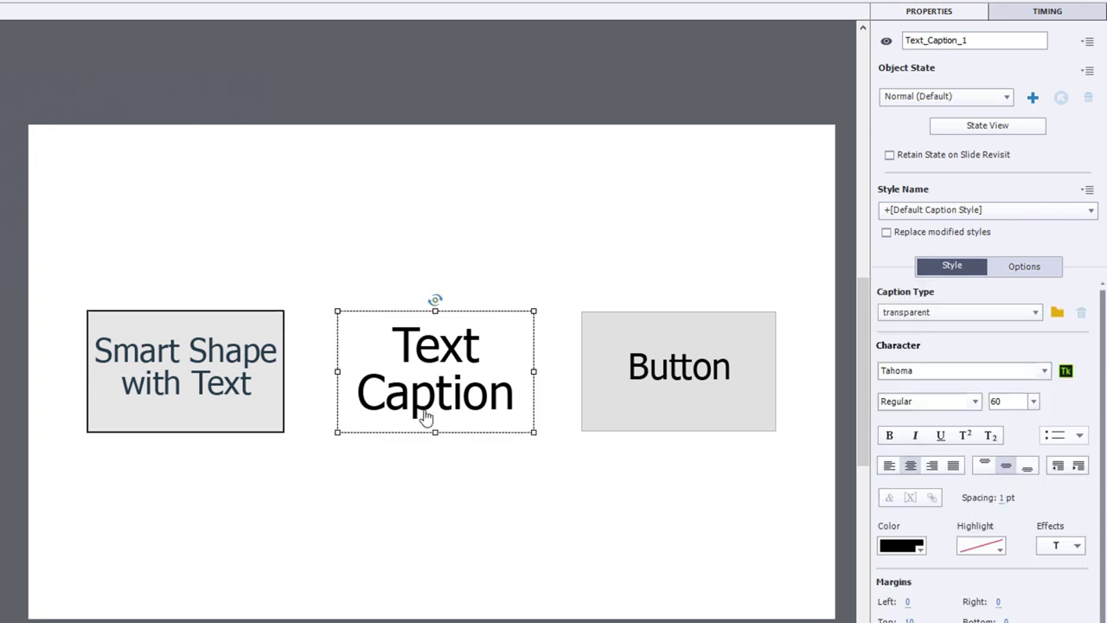
pyautogui.click(651, 384)
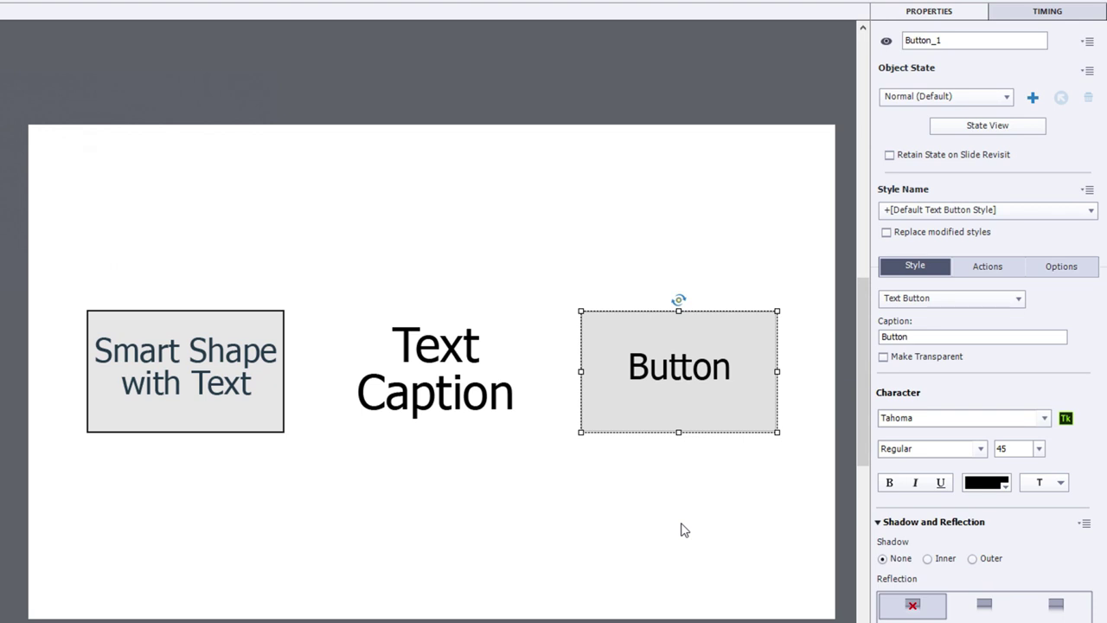
# Apply the preset text effect with white letters and an orange glow to the text caption.
pyautogui.click(435, 372)
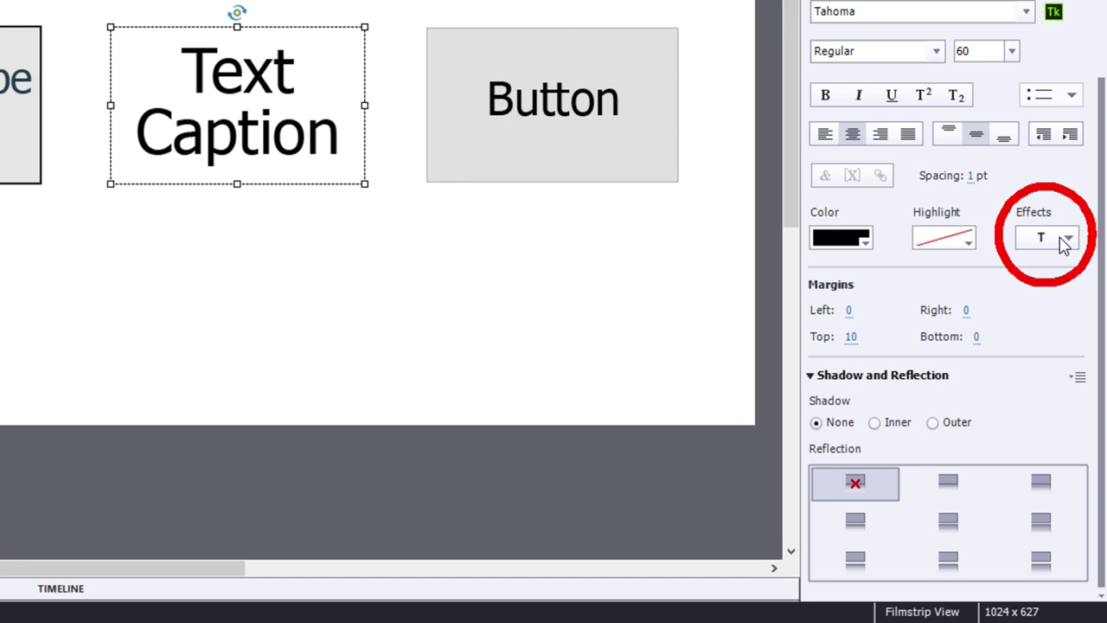
pyautogui.click(1049, 239)
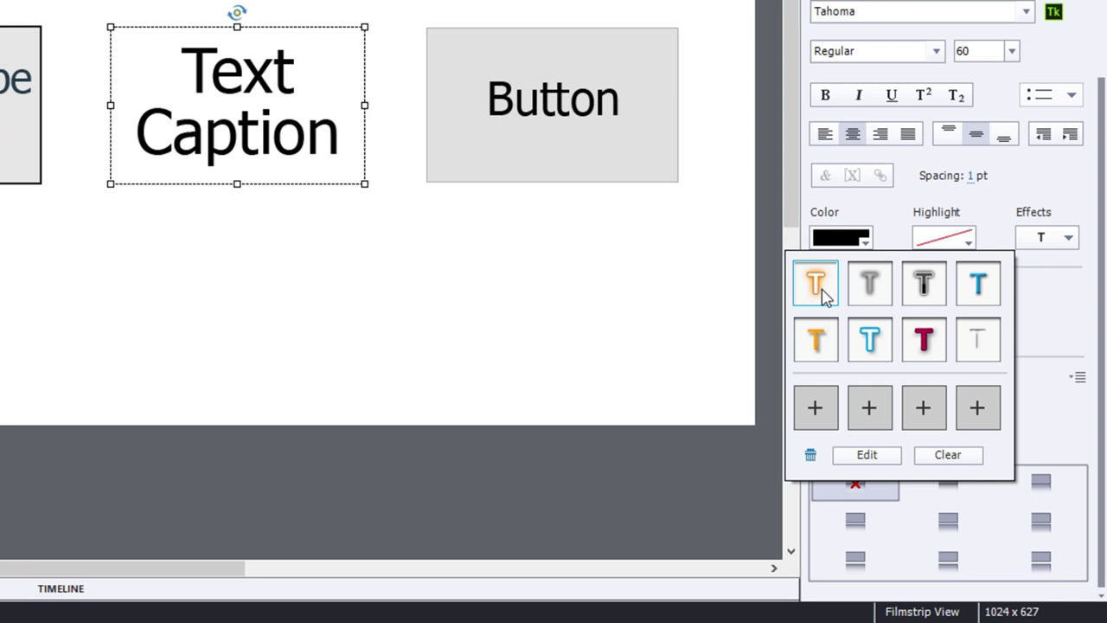
pyautogui.click(823, 292)
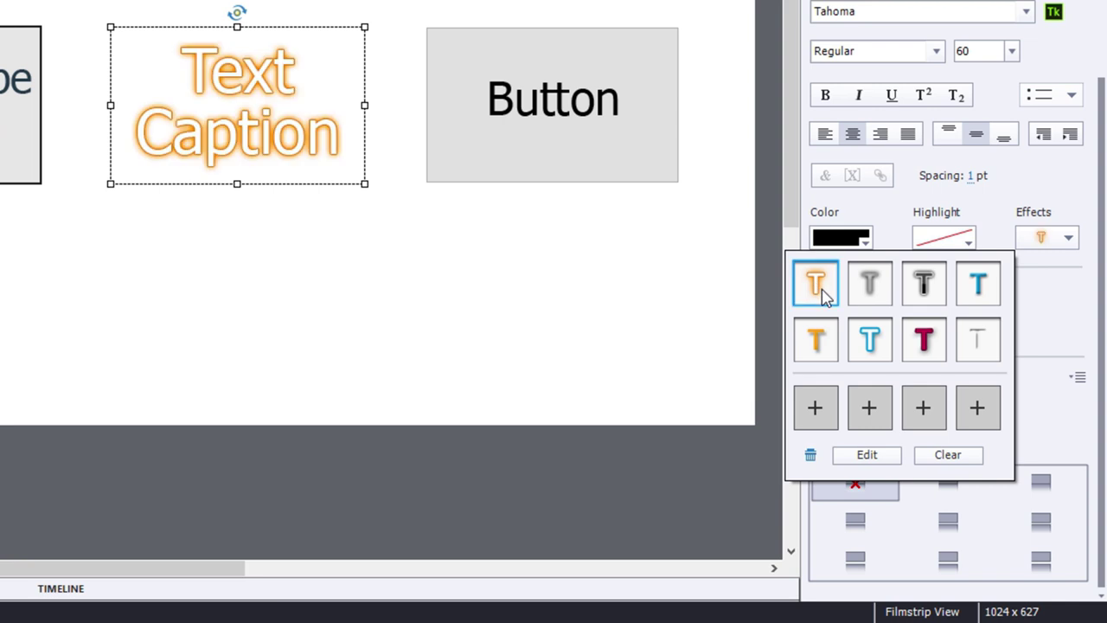
pyautogui.click(220, 182)
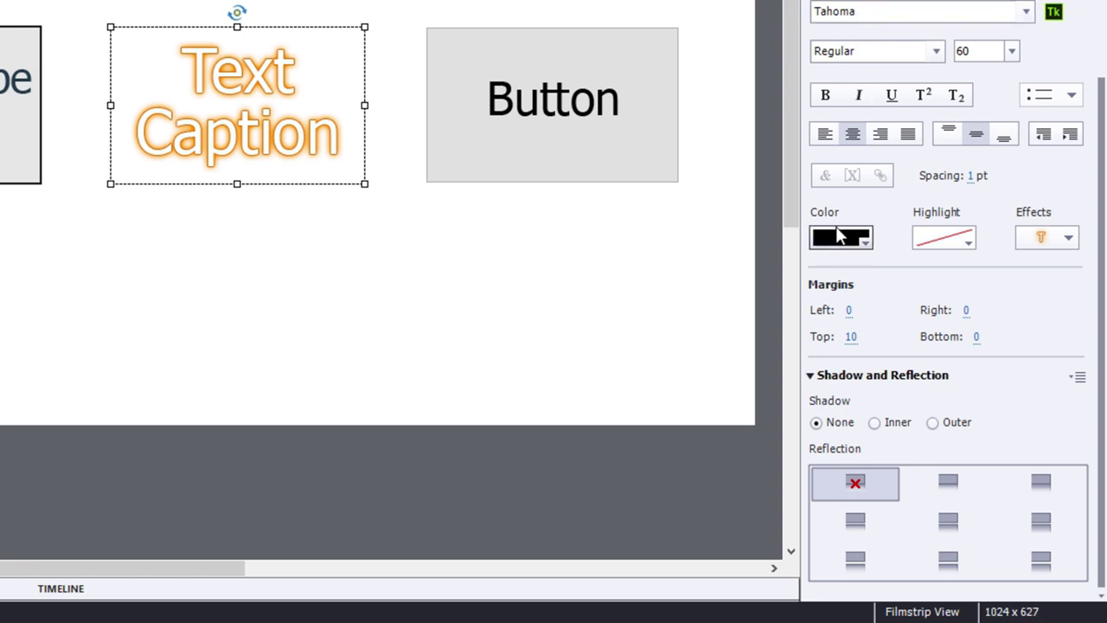
# Start a custom text effect for the caption in the first empty slot and set its Stroke color to green.
pyautogui.click(1069, 240)
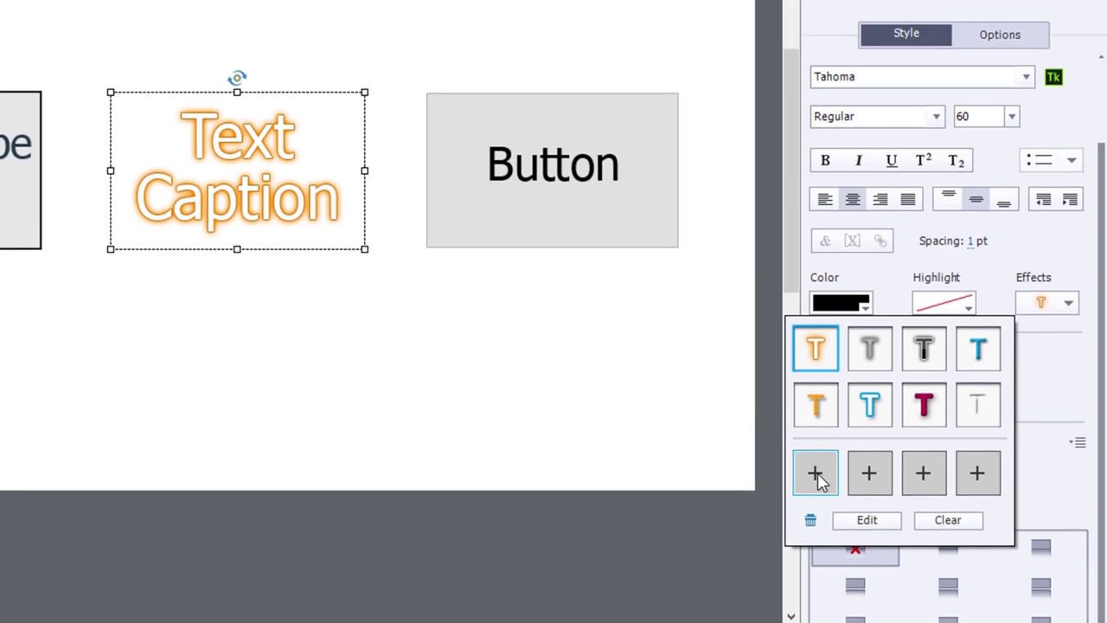
pyautogui.click(818, 414)
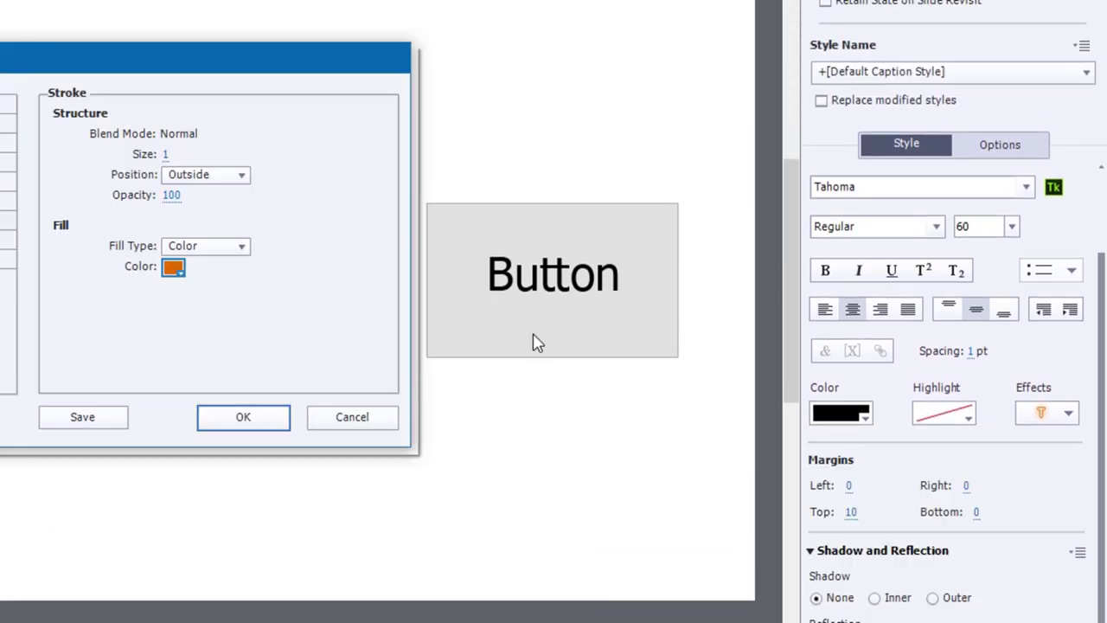
pyautogui.moveTo(181, 62); pyautogui.dragTo(713, 44)
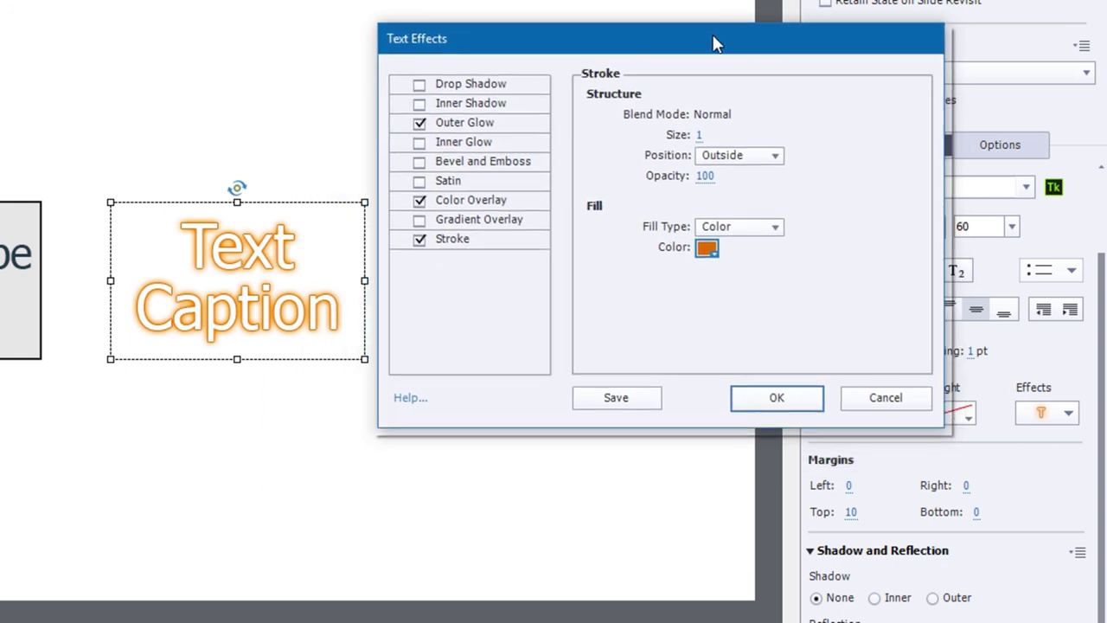
pyautogui.click(505, 242)
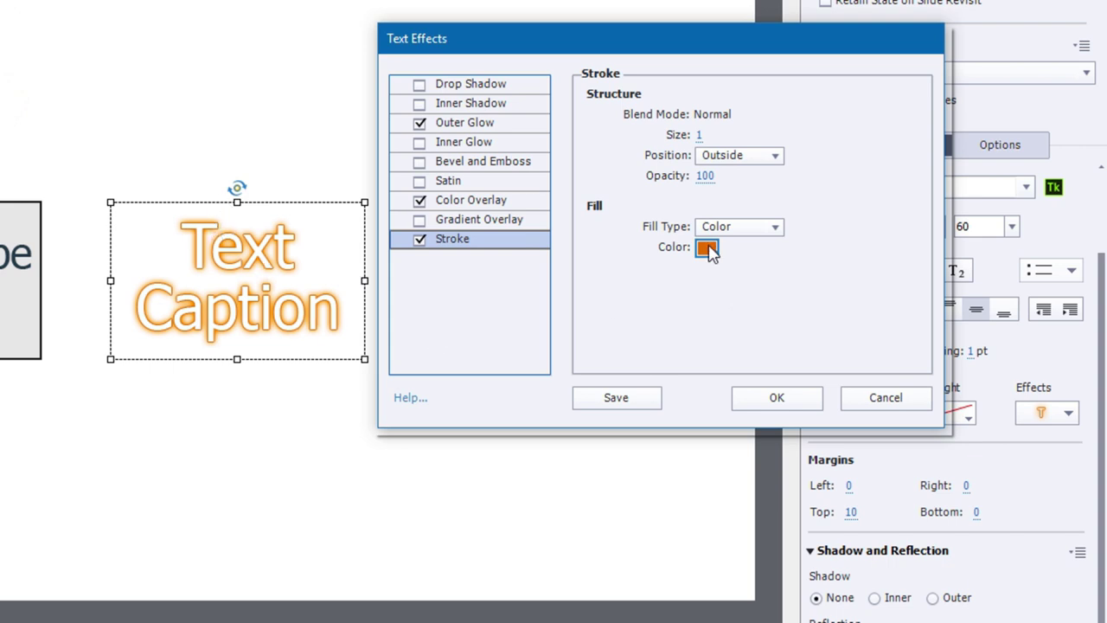
pyautogui.click(708, 251)
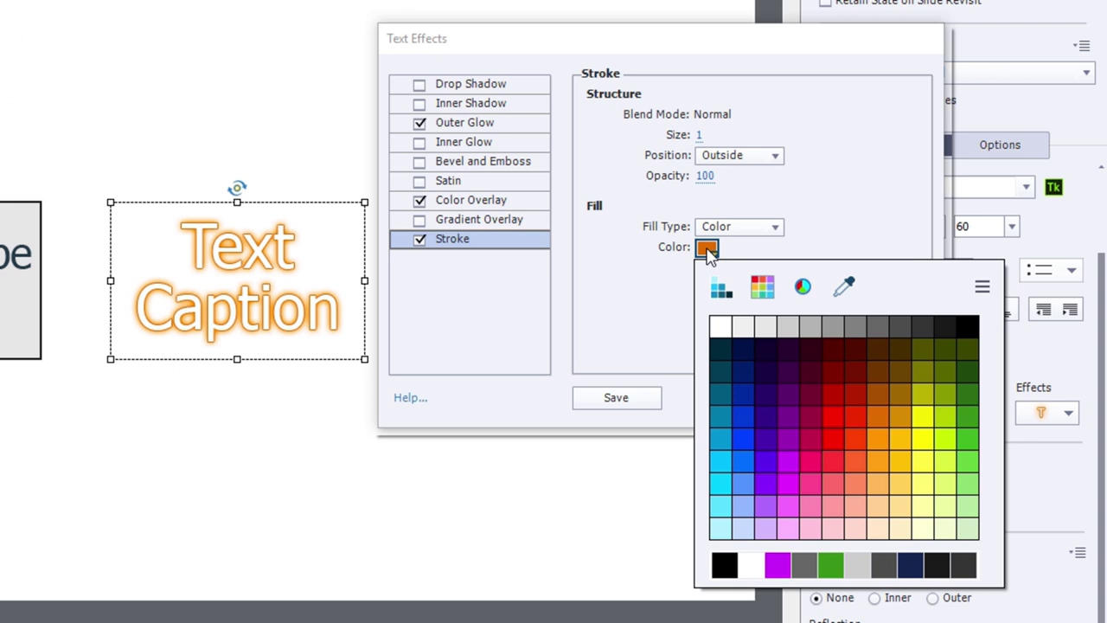
pyautogui.click(969, 419)
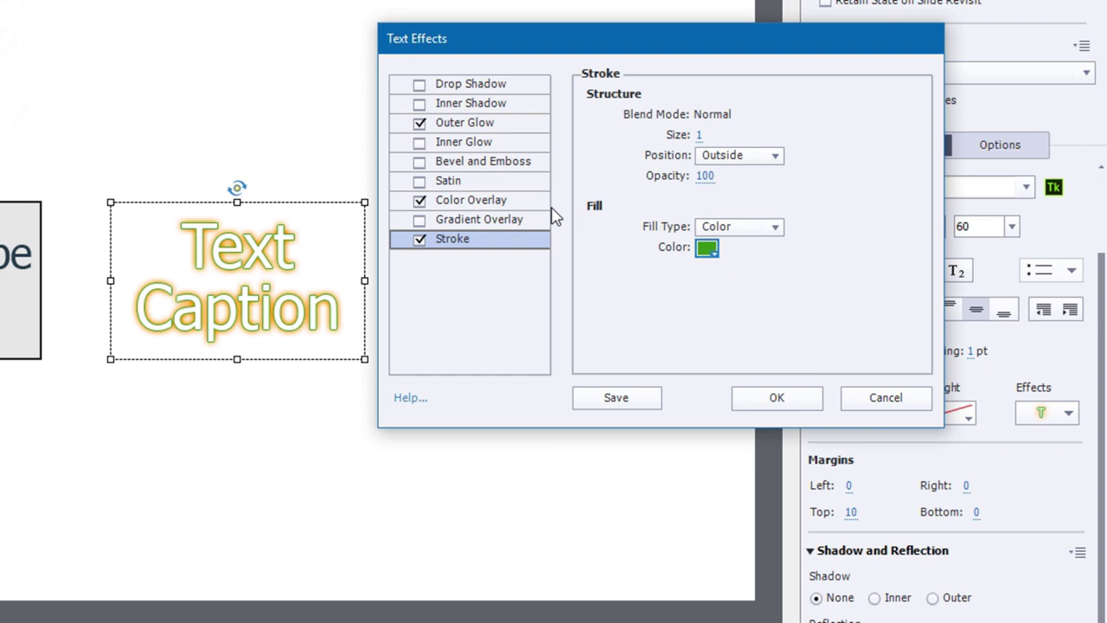
# Set the Outer Glow color to bright green and save the result as a custom text effect.
pyautogui.click(507, 124)
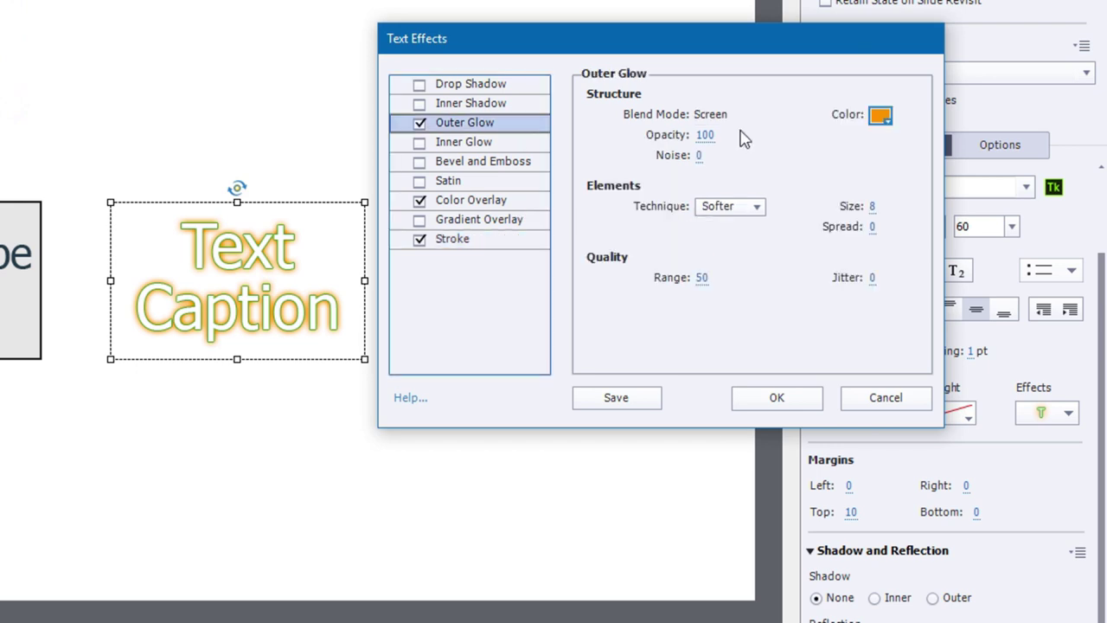
pyautogui.click(880, 115)
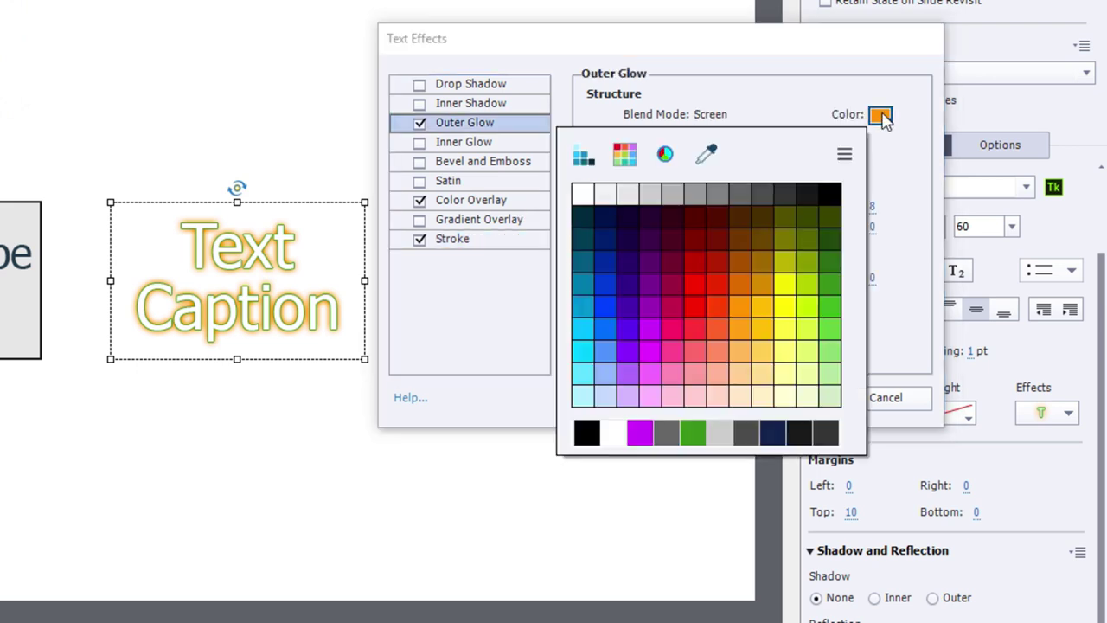
pyautogui.click(828, 308)
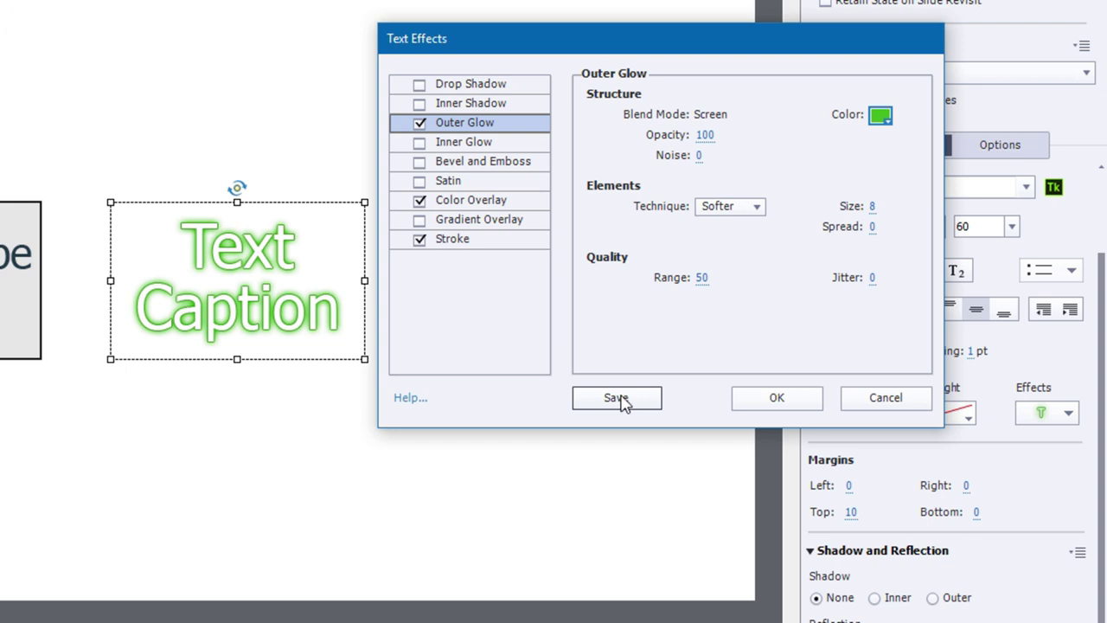
pyautogui.click(616, 398)
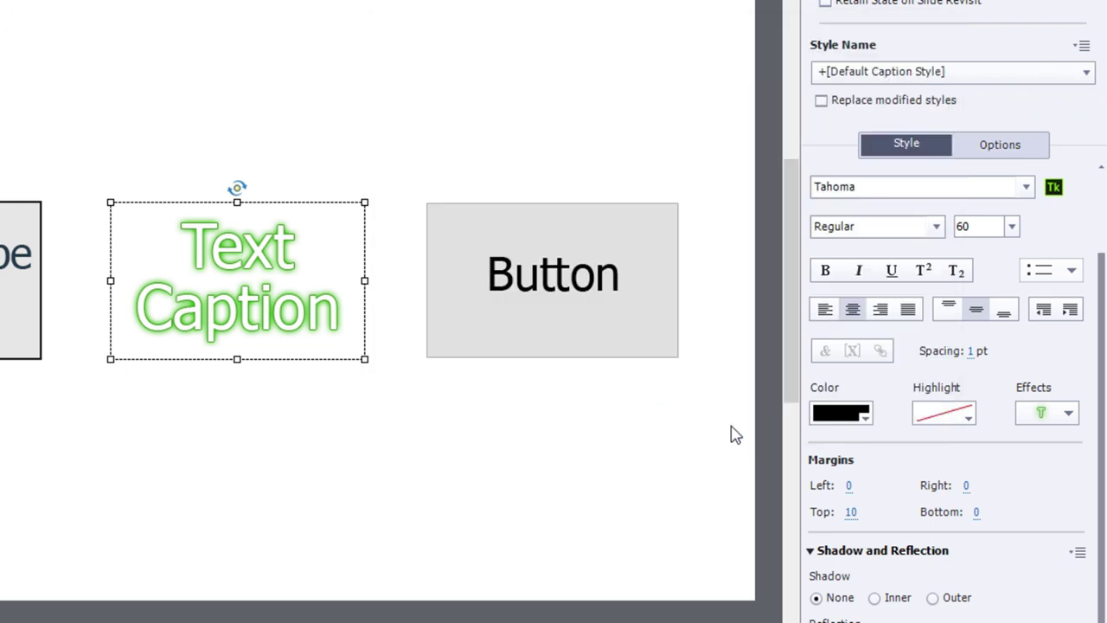
pyautogui.click(1069, 414)
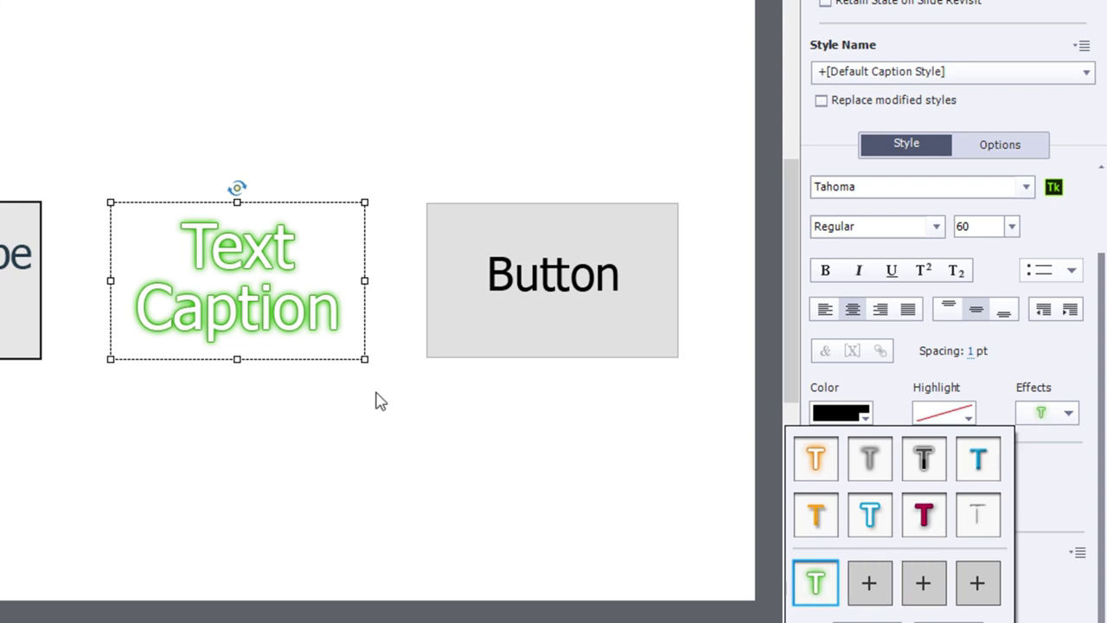
# Apply the saved green glow text effect to the button's label.
pyautogui.click(520, 296)
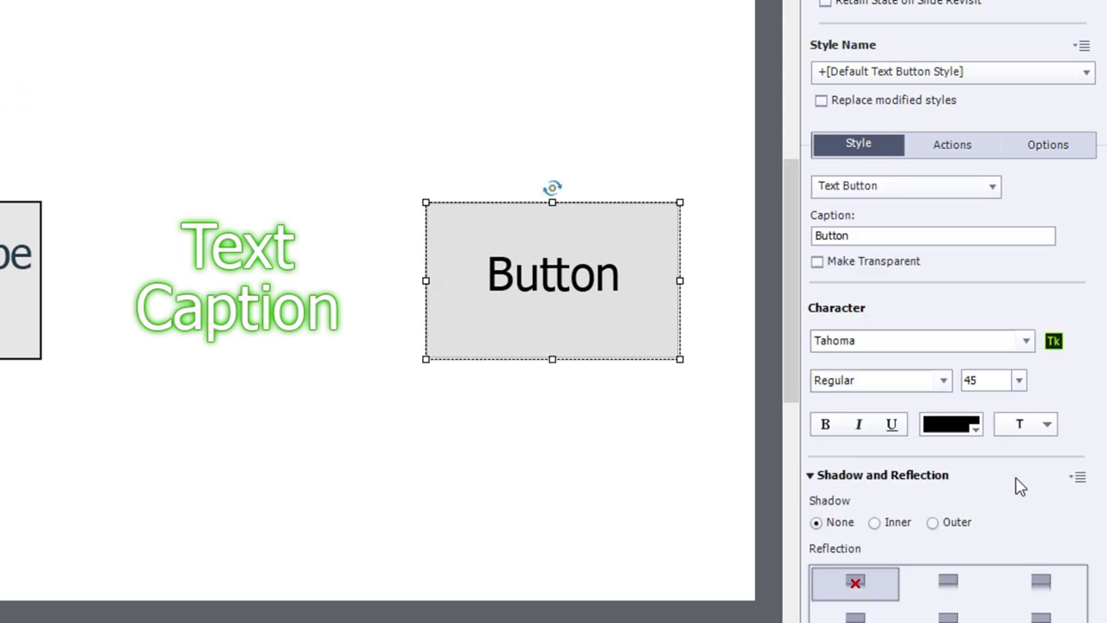
pyautogui.click(1047, 424)
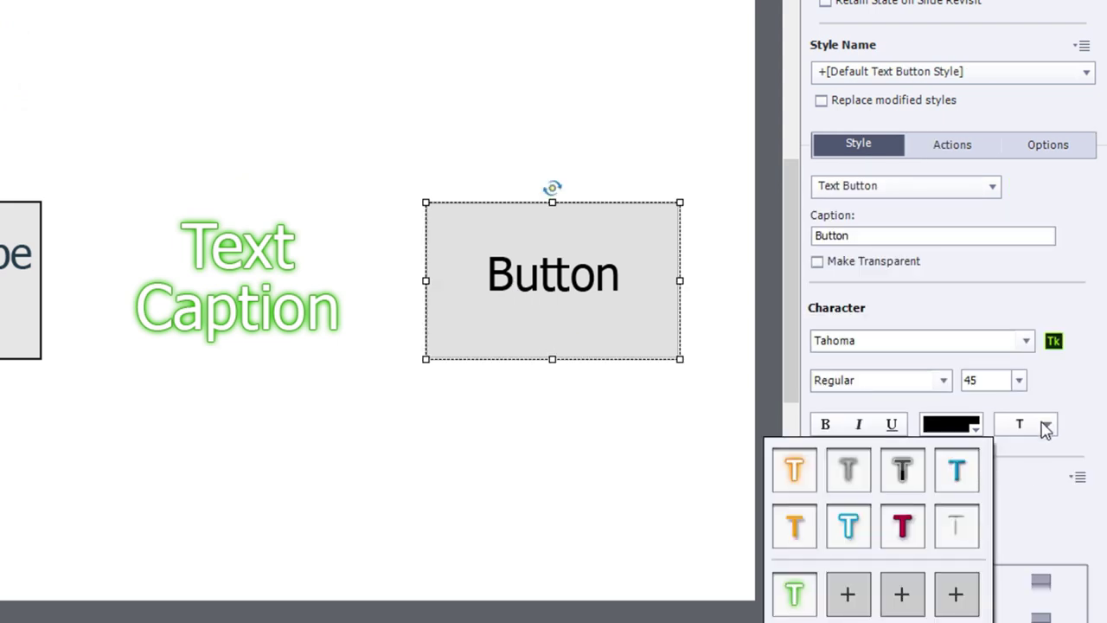
pyautogui.click(803, 592)
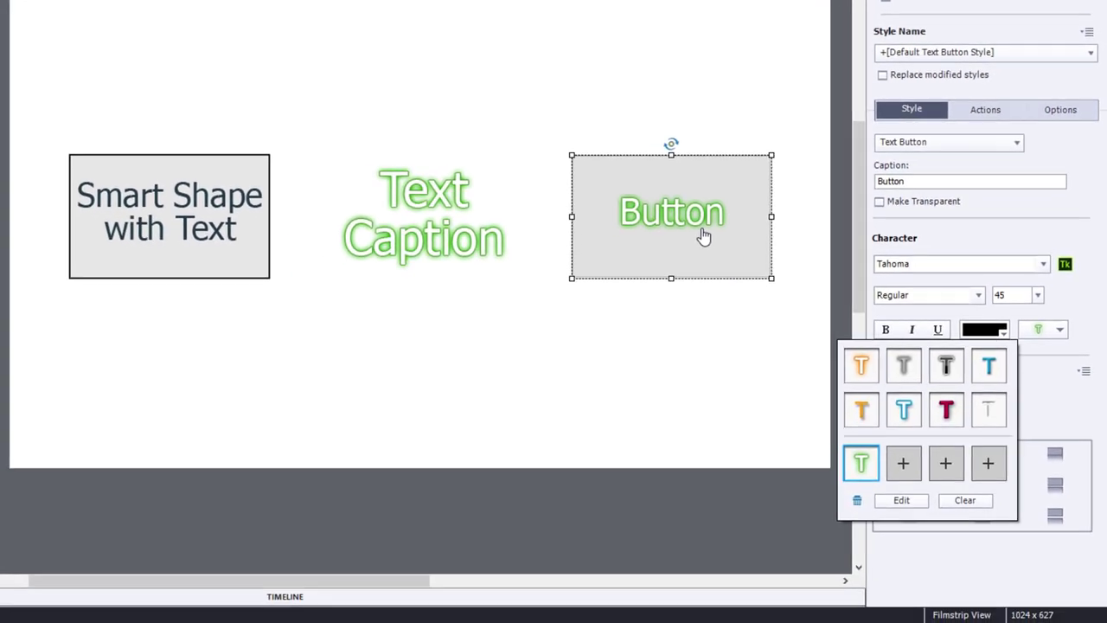
# Apply the saved green glow text effect to the smart shape's text.
pyautogui.click(127, 267)
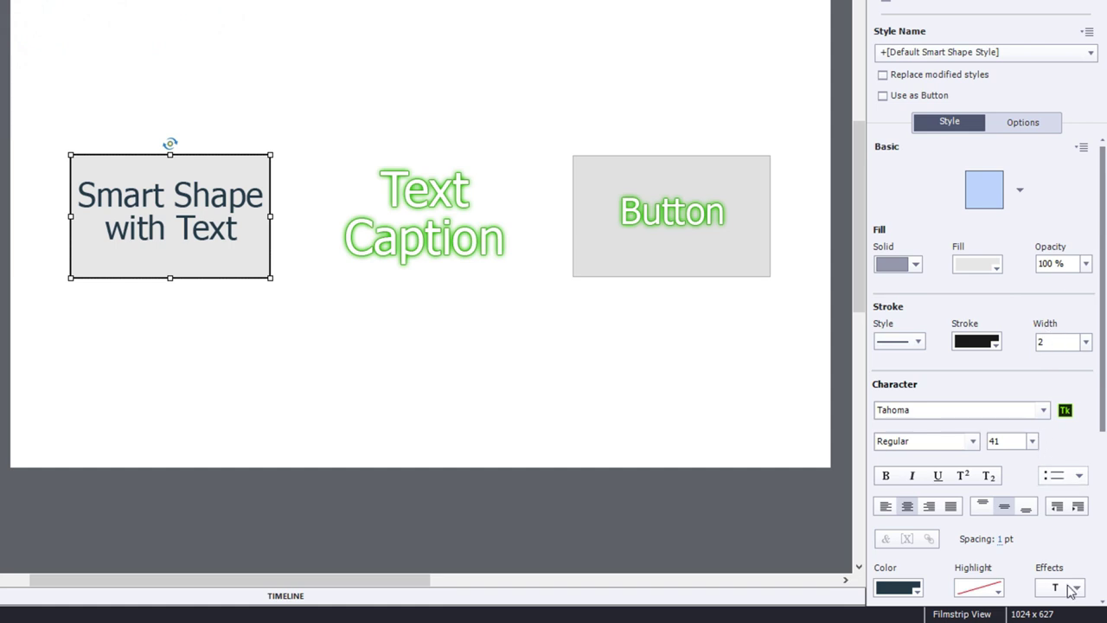
pyautogui.scroll(-3, 1090, 509)
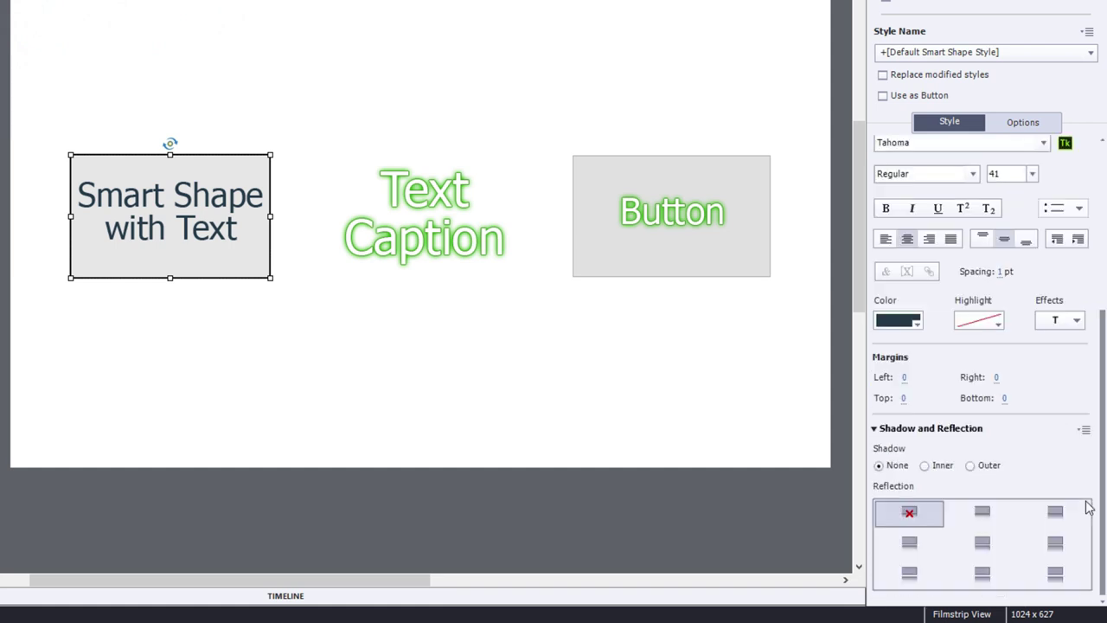
pyautogui.click(1073, 321)
pyautogui.click(880, 451)
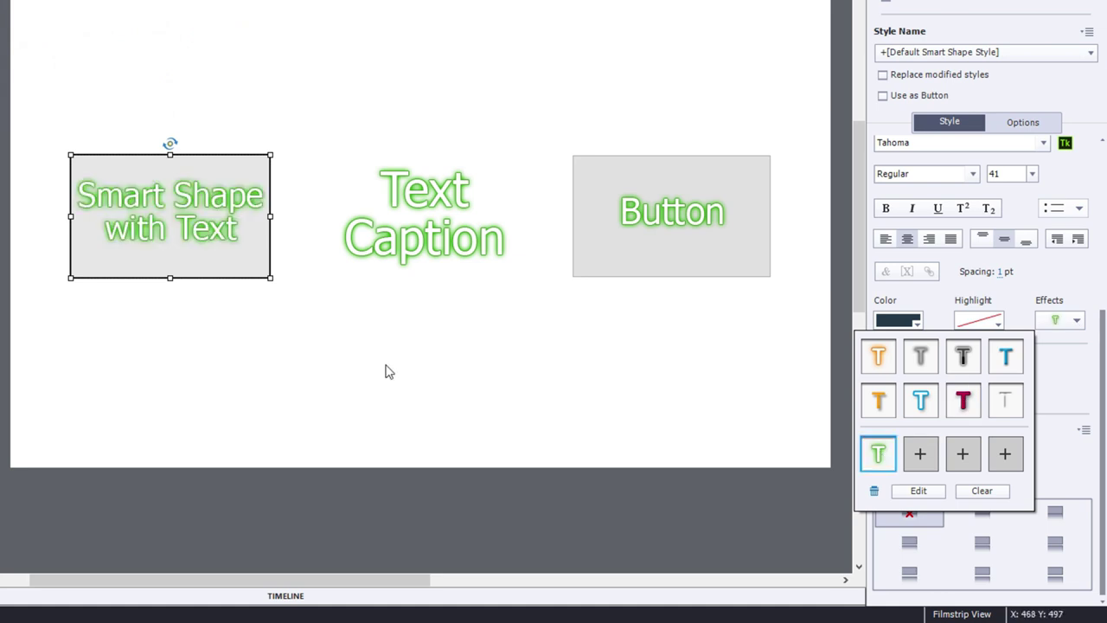
# Clear the green glow text effect from the text caption.
pyautogui.click(423, 216)
pyautogui.click(1078, 320)
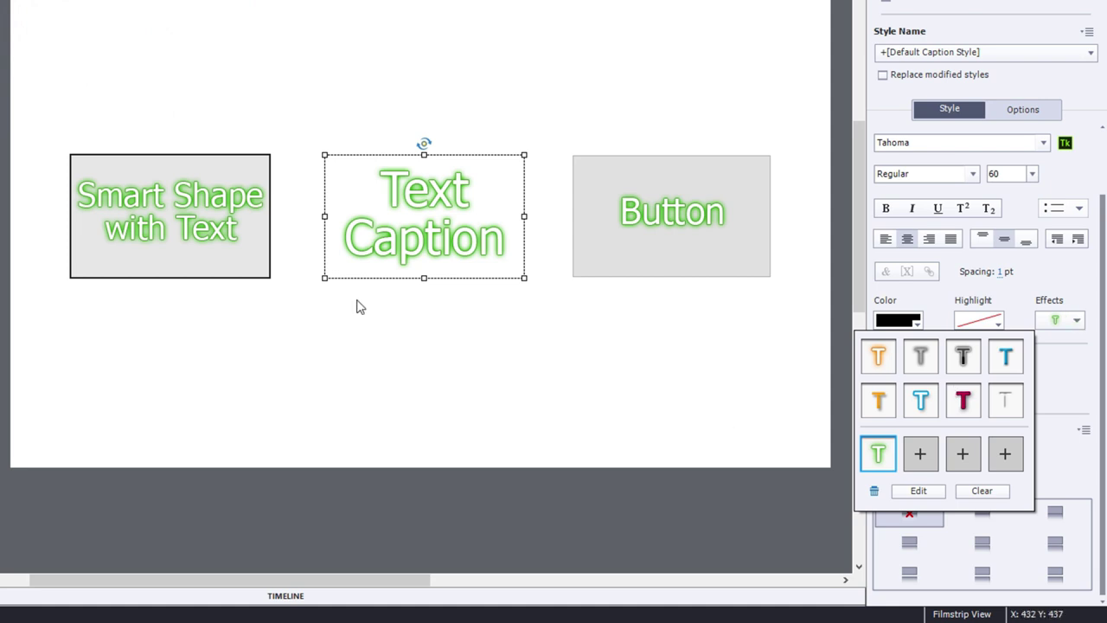
pyautogui.click(253, 204)
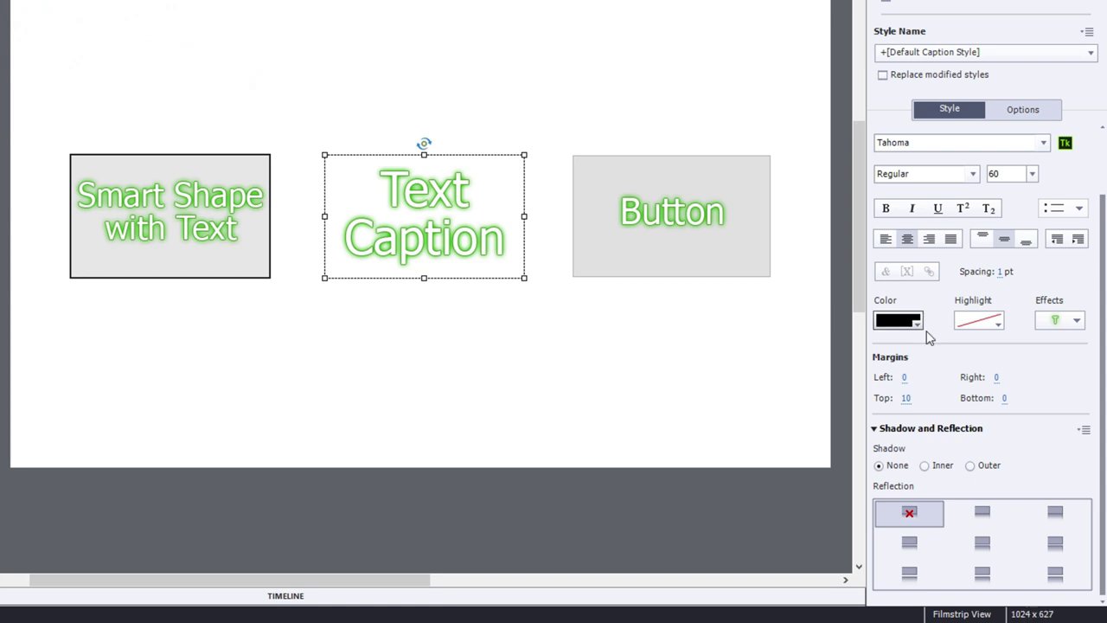
pyautogui.click(1074, 327)
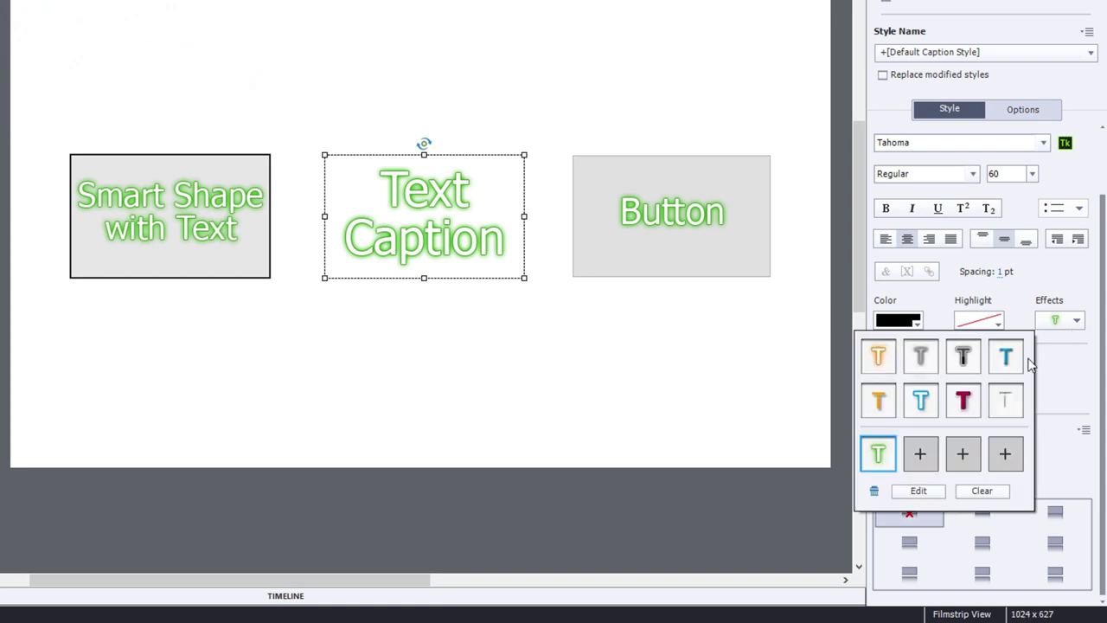
pyautogui.click(982, 490)
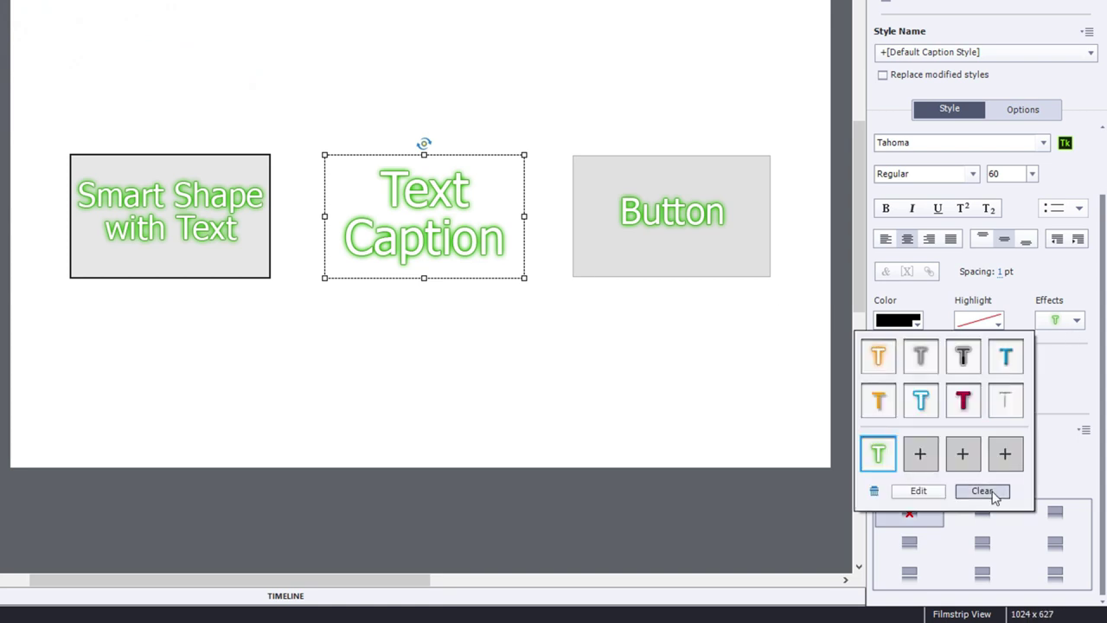
# Clear the green glow text effect from the button's label.
pyautogui.click(679, 210)
pyautogui.click(1061, 330)
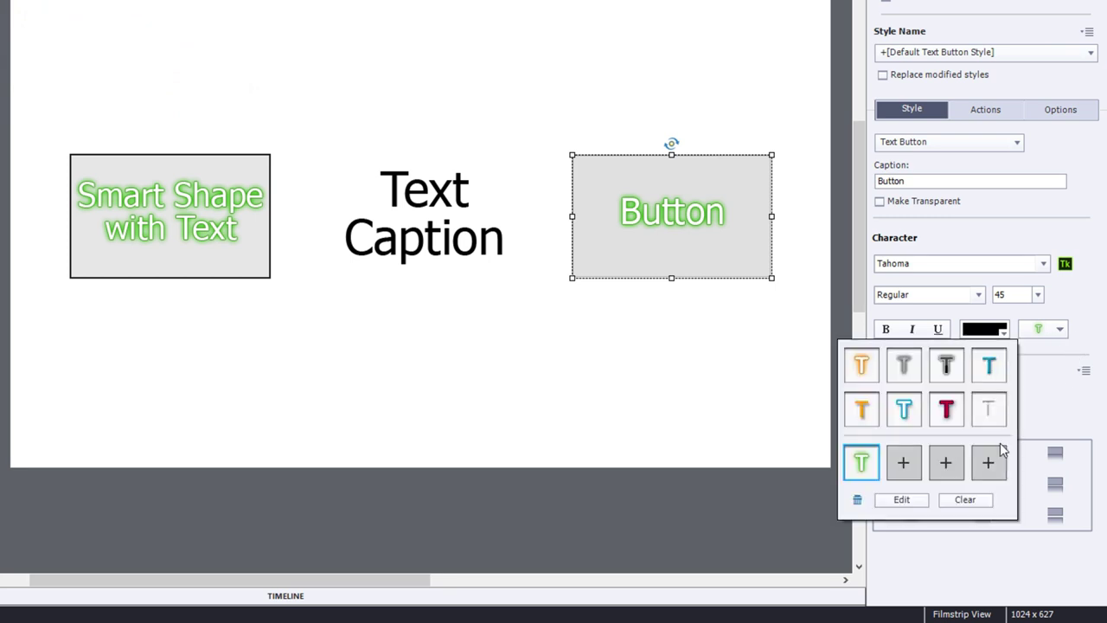
pyautogui.click(976, 503)
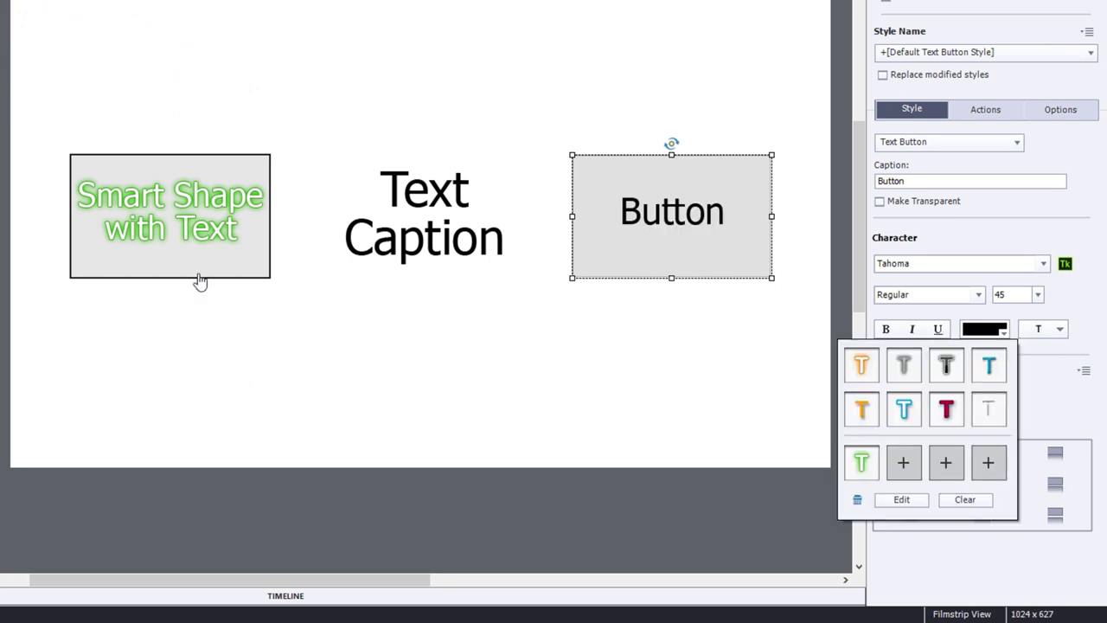
# Clear the green glow text effect from the smart shape's text.
pyautogui.click(187, 223)
pyautogui.click(187, 223)
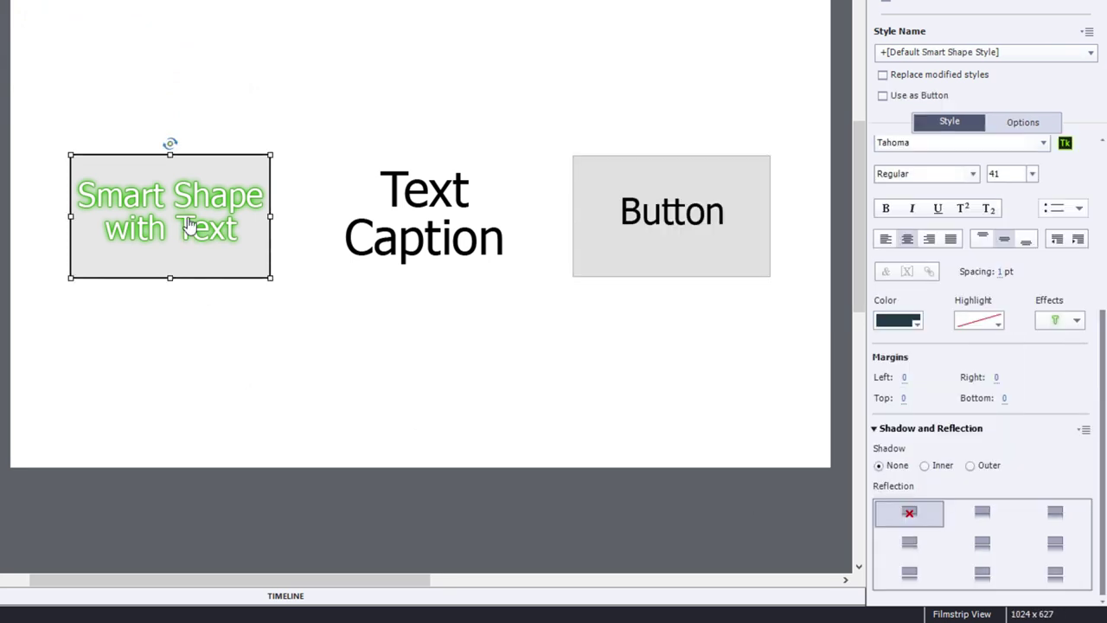
pyautogui.click(1055, 326)
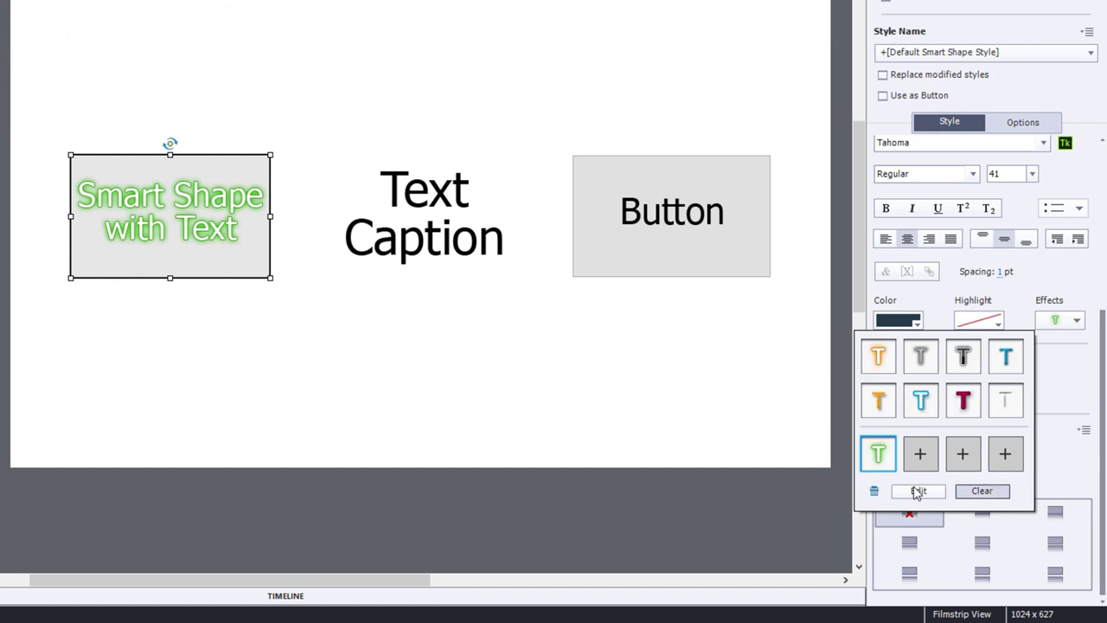
pyautogui.press('Return')
# Reapply the saved green glow effect to the text caption, delete it from the custom effects and clear it from the caption.
pyautogui.click(456, 240)
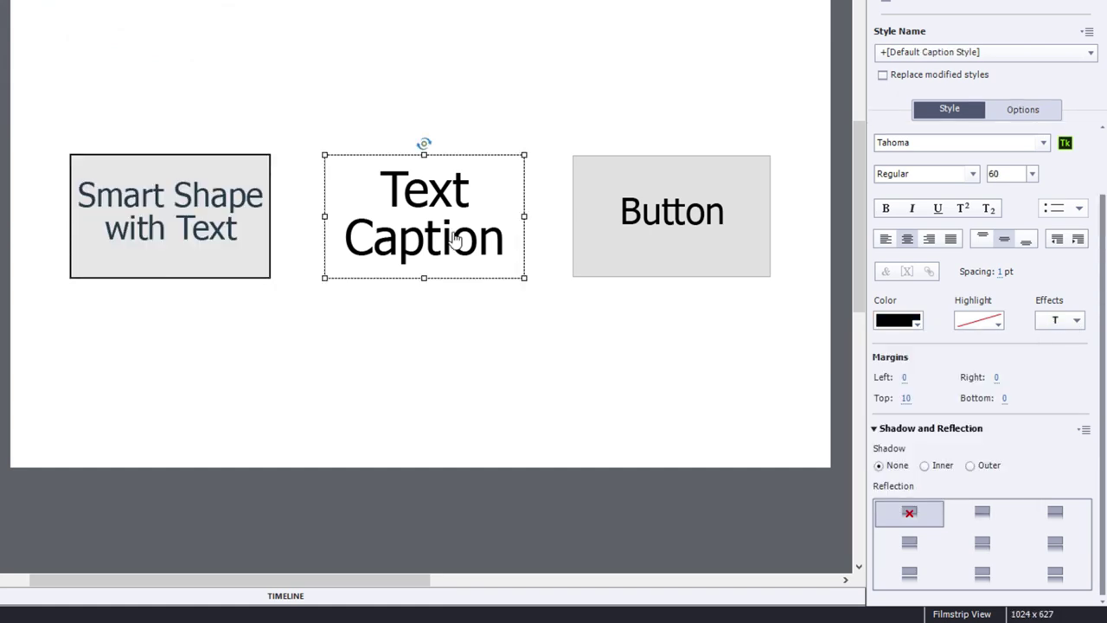
pyautogui.click(1077, 322)
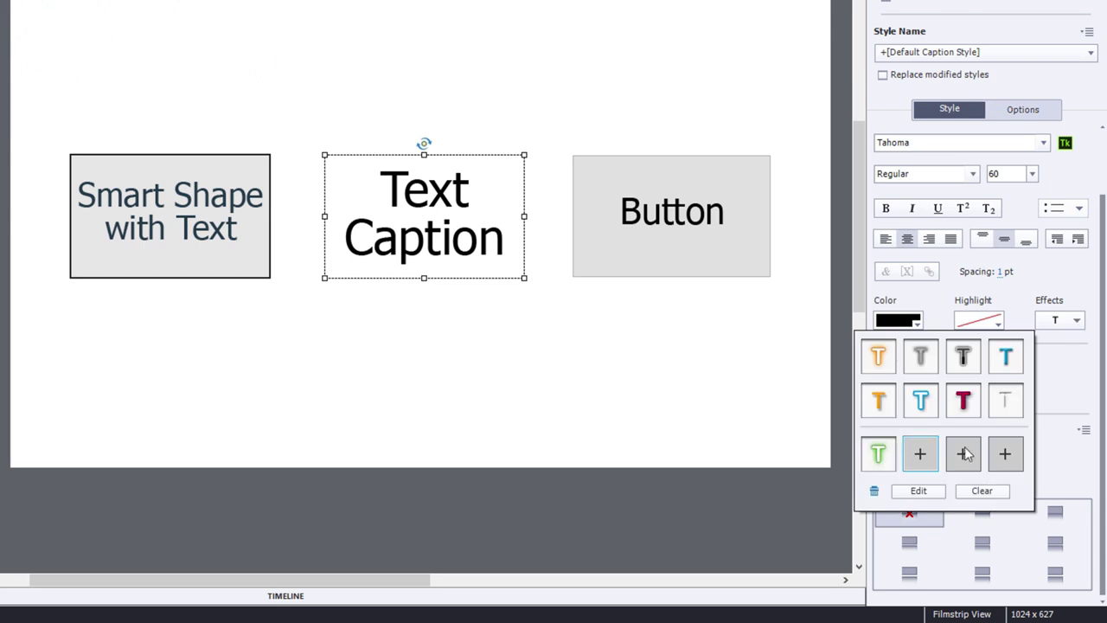
pyautogui.click(879, 456)
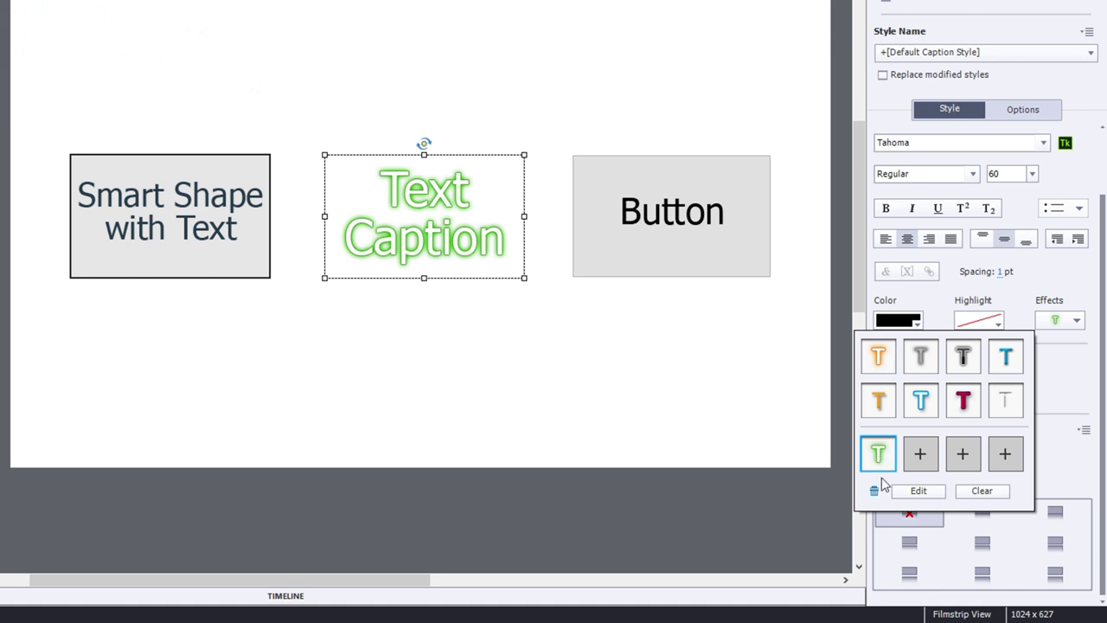
pyautogui.click(875, 492)
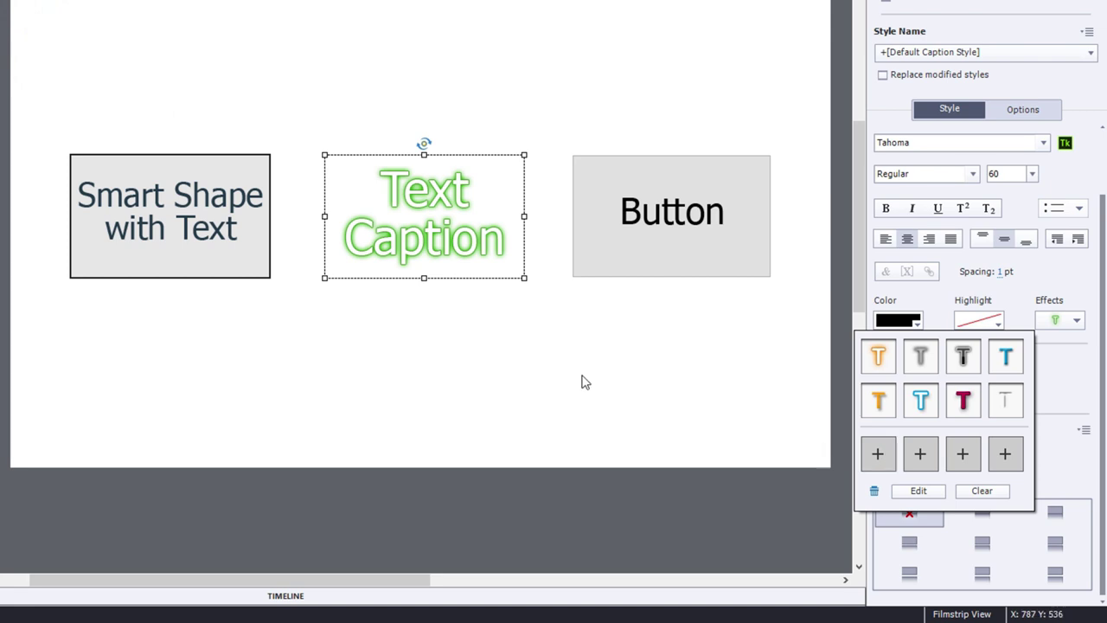
pyautogui.click(983, 492)
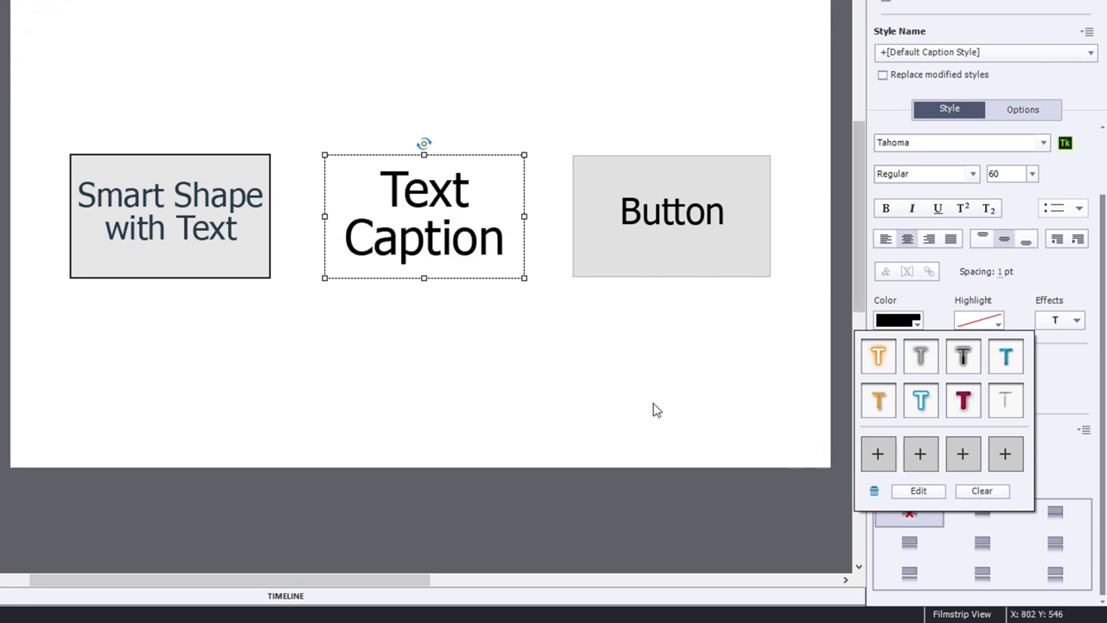